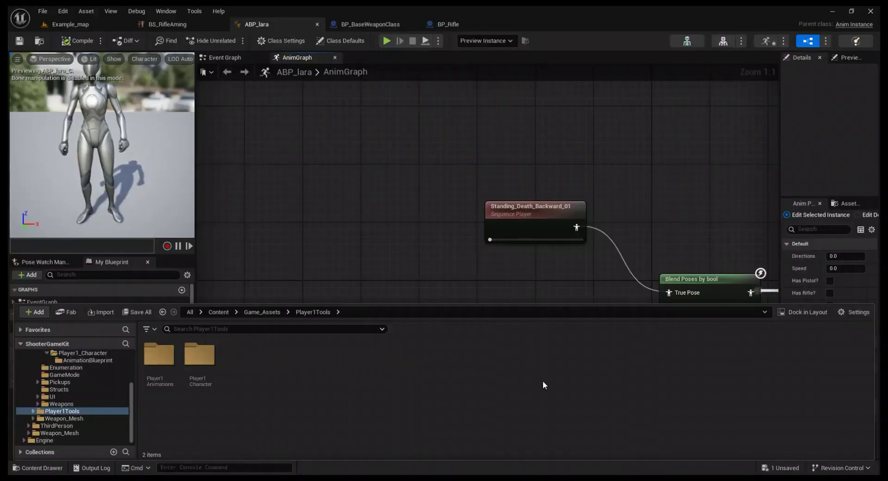
Step: Look through the Player1Animations folder under Game_Assets > Player1Tools, including its RifleAnimation and NormalAnimation subfolders
click(256, 311)
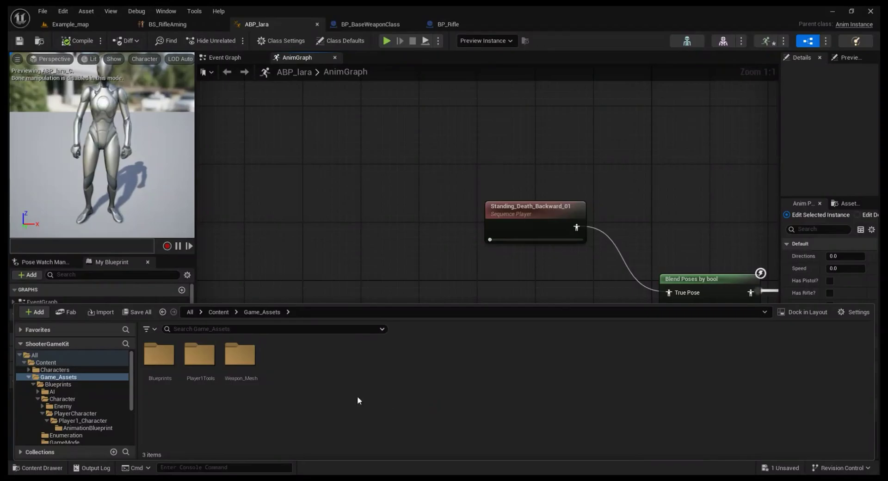
double_click(204, 367)
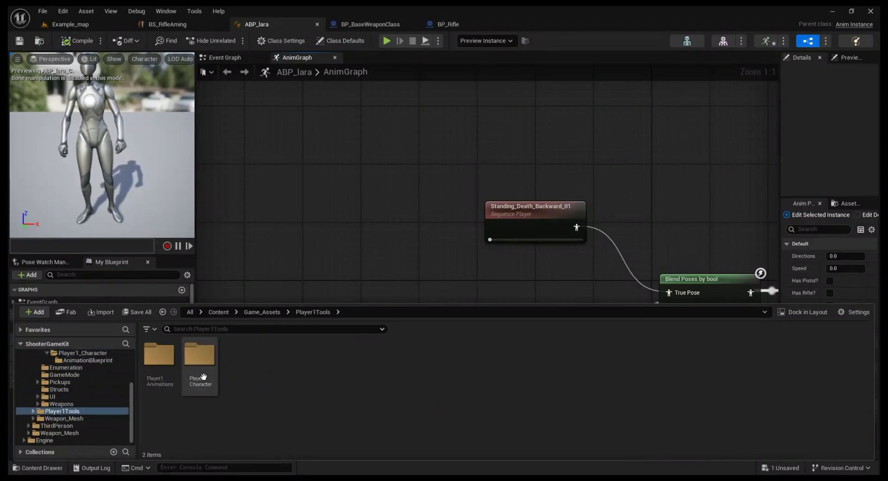
double_click(160, 358)
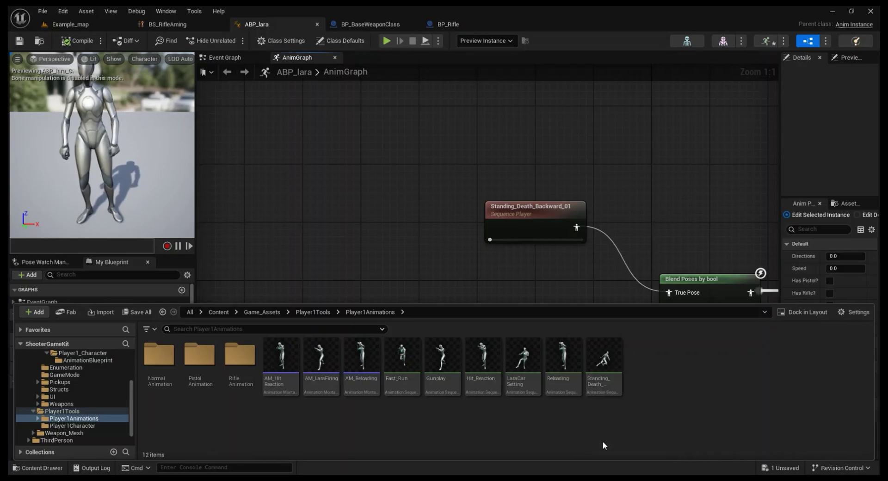
double_click(234, 384)
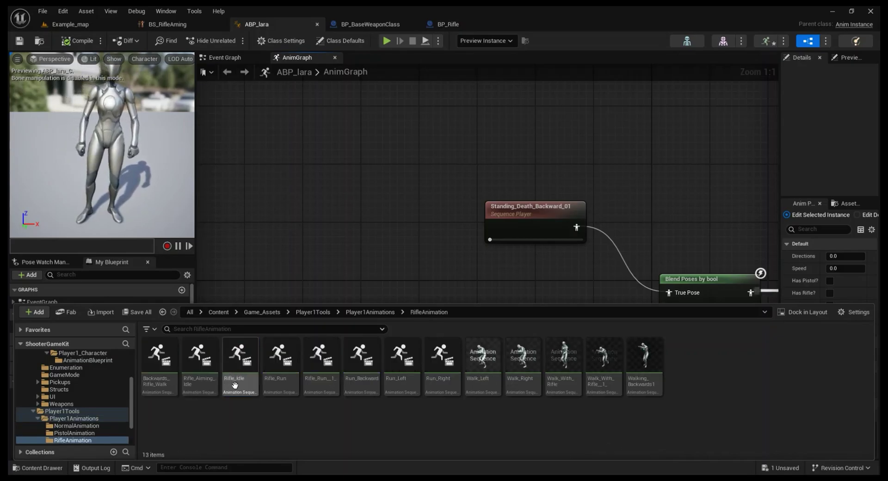
click(370, 312)
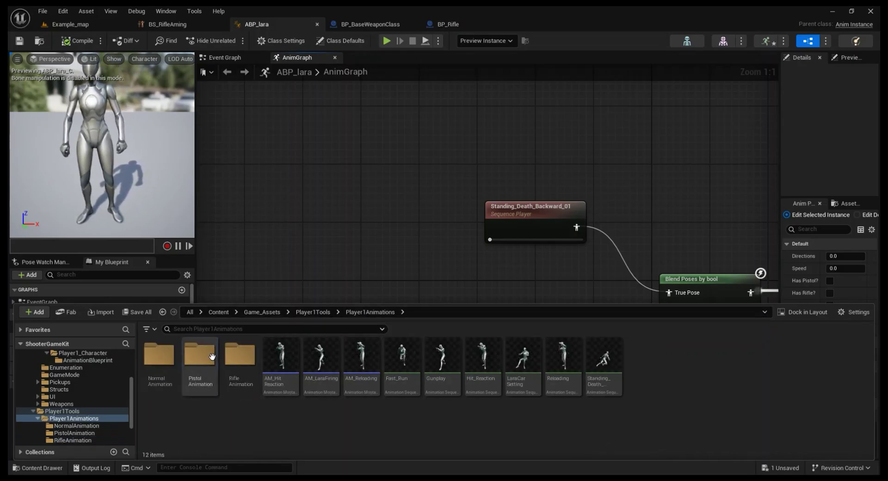
double_click(160, 361)
click(370, 313)
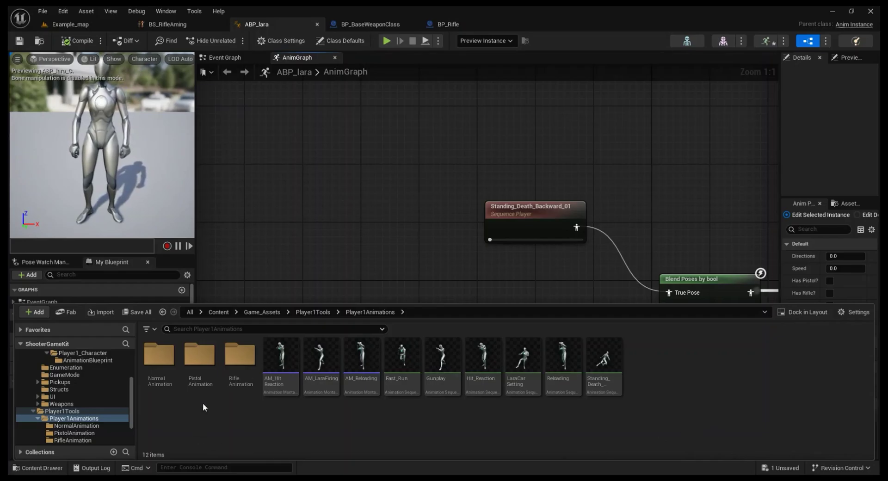
Step: Open the AnimationBlueprint folder under Game_Assets > Blueprints > Character > PlayerCharacter > Player1_Character
click(261, 312)
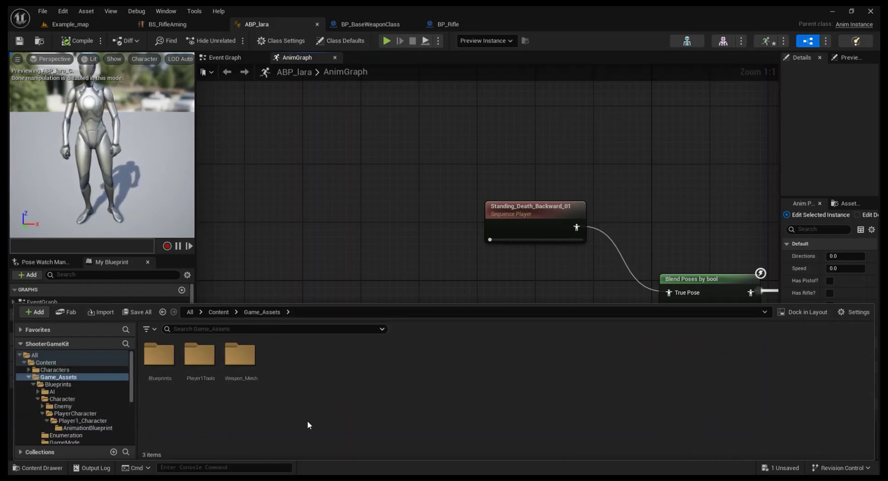
double_click(159, 356)
double_click(199, 355)
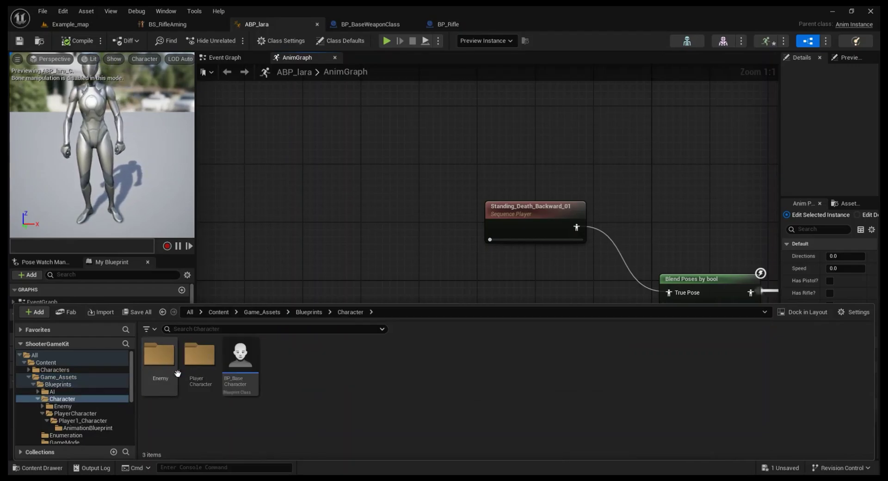
double_click(166, 365)
double_click(167, 365)
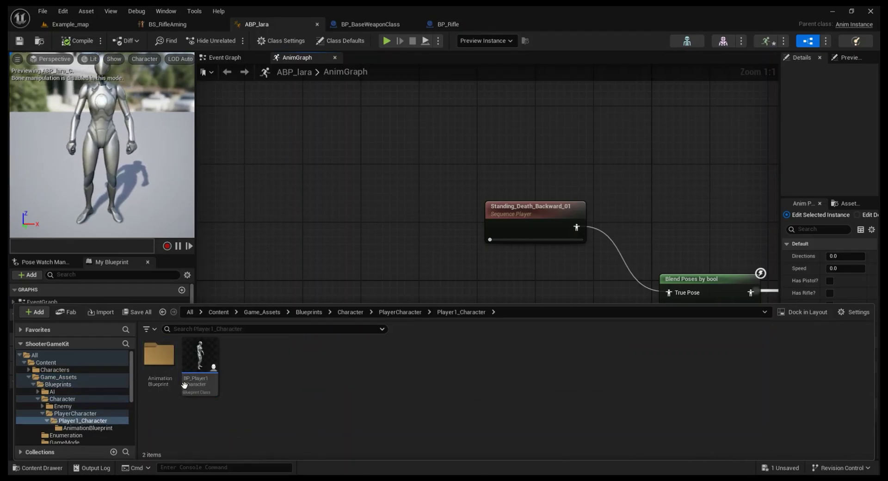
double_click(163, 362)
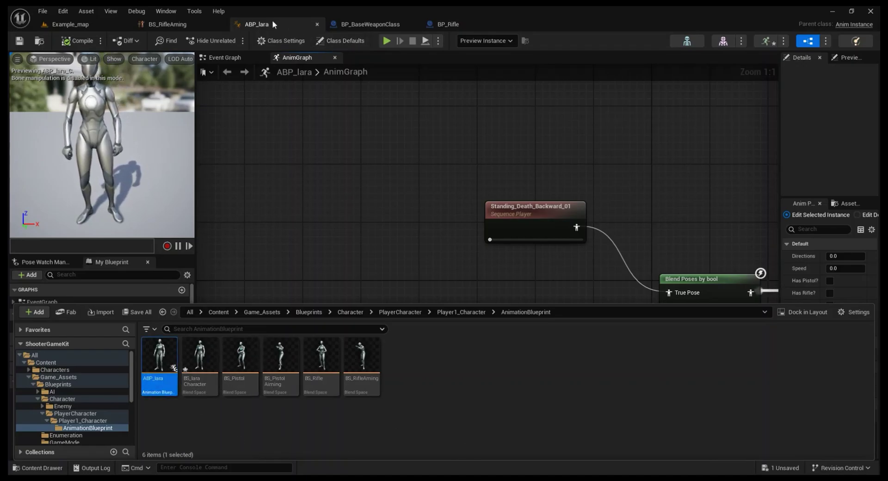
Step: Examine how the blend space players and Blend Poses by bool nodes are chained in ABP_lara's AnimGraph
scroll(367, 167, down, 4)
right_drag(366, 214, 432, 139)
right_drag(384, 276, 527, 248)
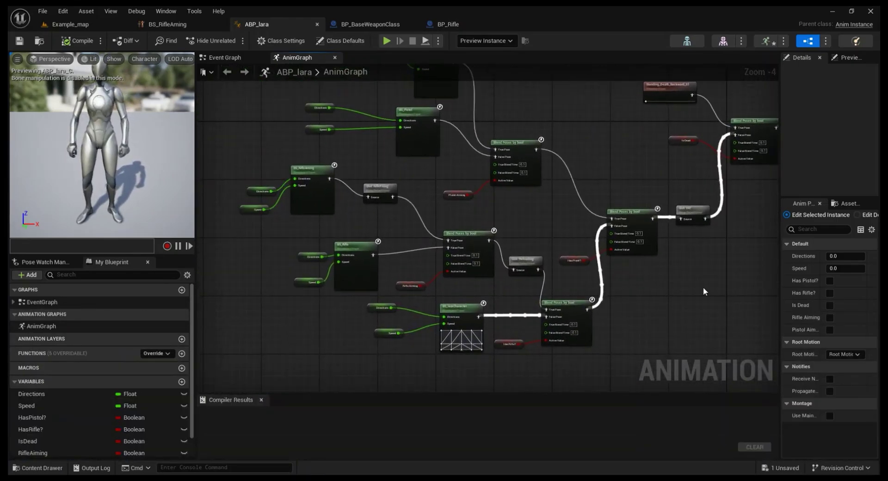
right_drag(703, 291, 462, 367)
scroll(557, 273, up, 3)
right_drag(538, 266, 592, 312)
scroll(350, 252, down, 2)
right_drag(333, 274, 477, 162)
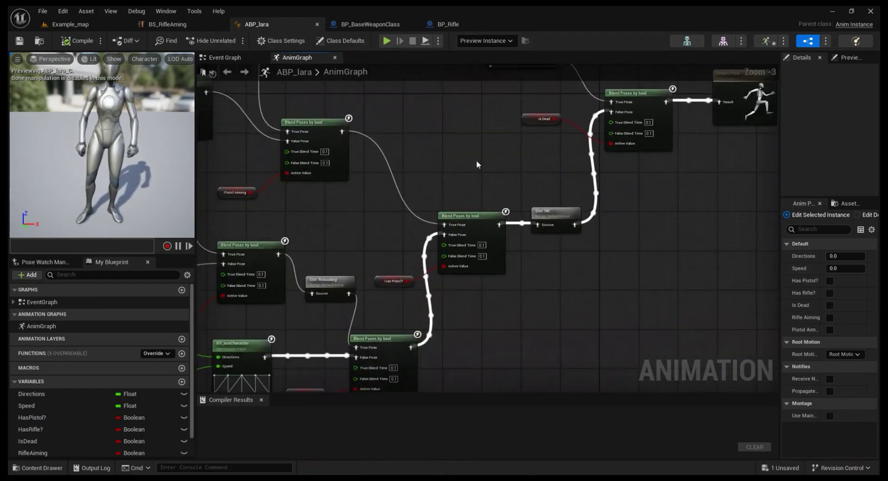
scroll(476, 313, down, 2)
right_drag(465, 338, 559, 260)
scroll(440, 298, up, 3)
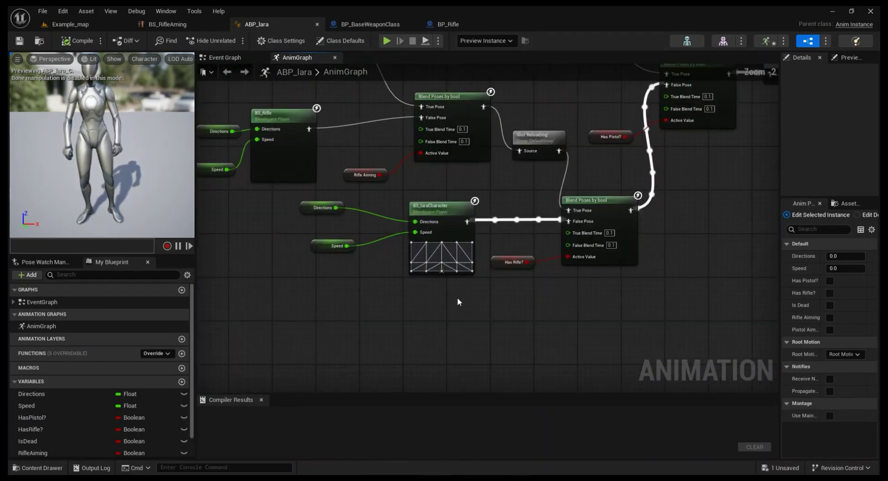
Step: Examine the Is Dead blend that combines the Standing_Death_Backward_01 sequence with the locomotion pose before Output Pose
right_drag(621, 290, 436, 377)
right_drag(613, 238, 475, 377)
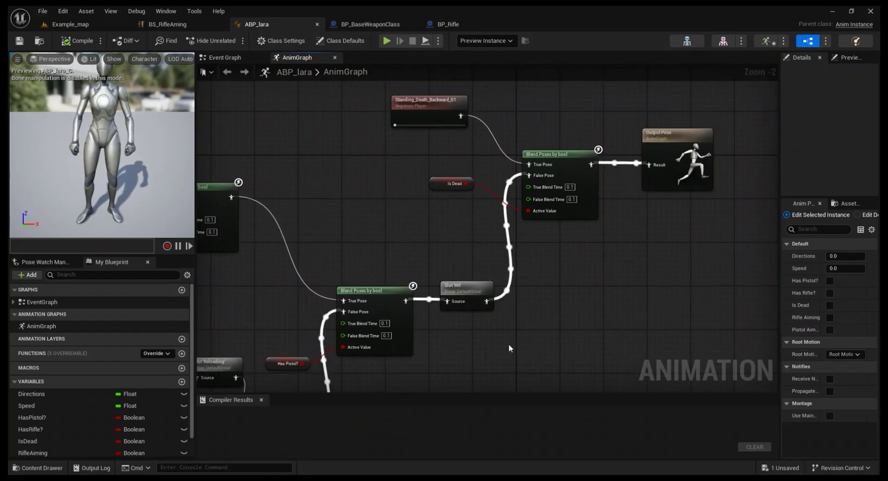
right_drag(368, 166, 376, 284)
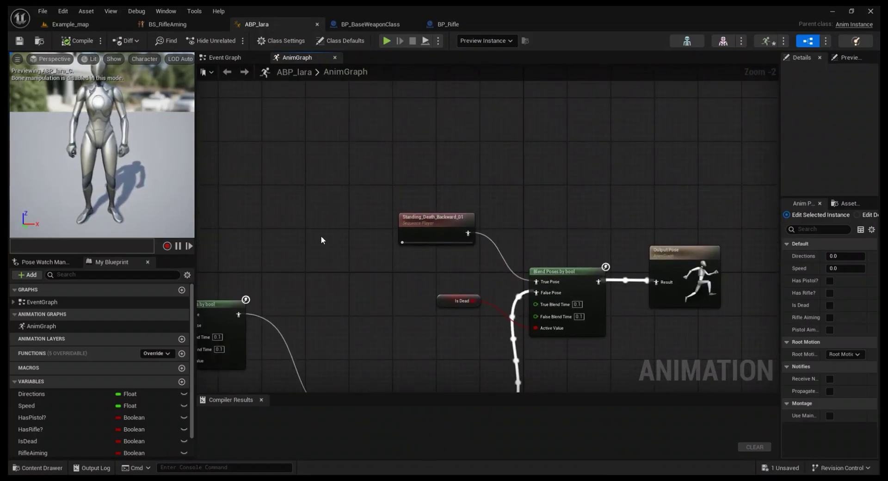
scroll(320, 235, up, 2)
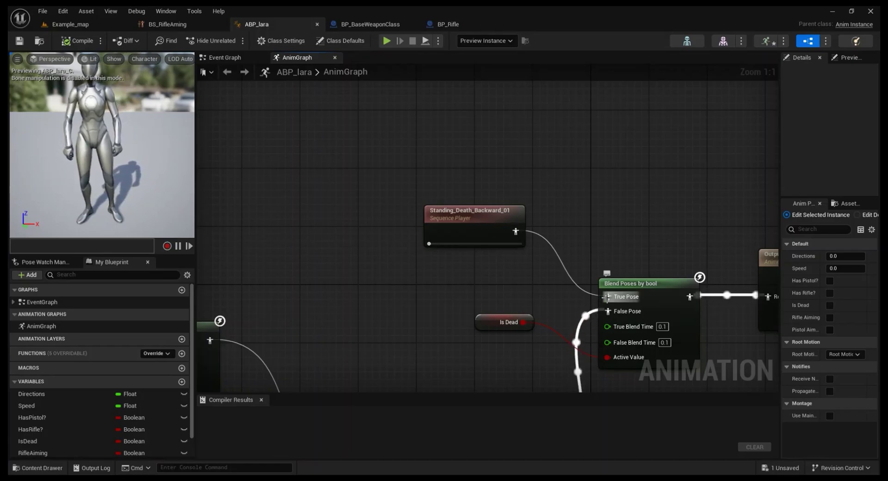
scroll(567, 210, down, 2)
Step: Inspect the BS_laraCharacter blend space player and its Directions and Speed inputs feeding the Has Rifle? blend
right_drag(445, 286, 507, 215)
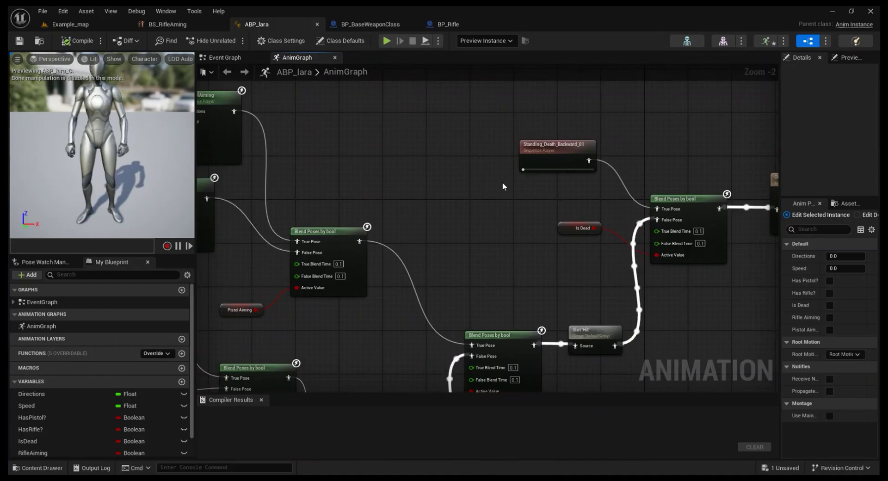
scroll(502, 183, down, 1)
right_drag(416, 337, 504, 229)
right_drag(353, 383, 426, 240)
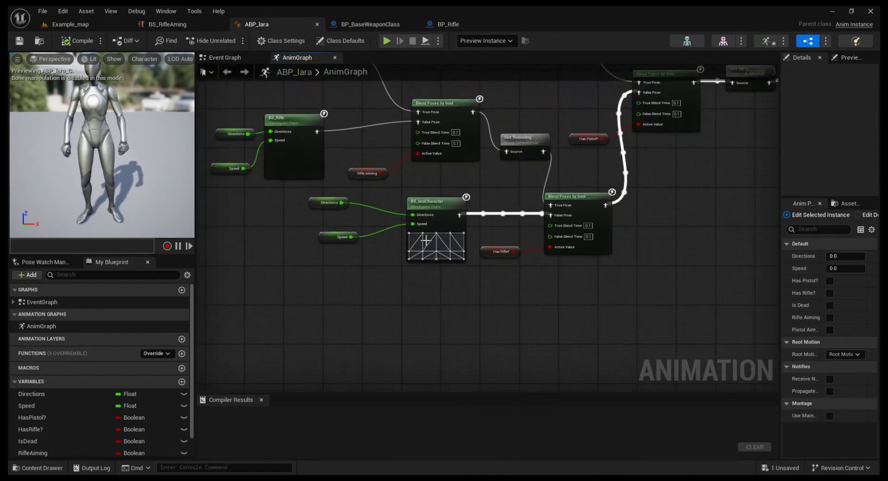
scroll(373, 296, up, 3)
right_drag(372, 295, 391, 356)
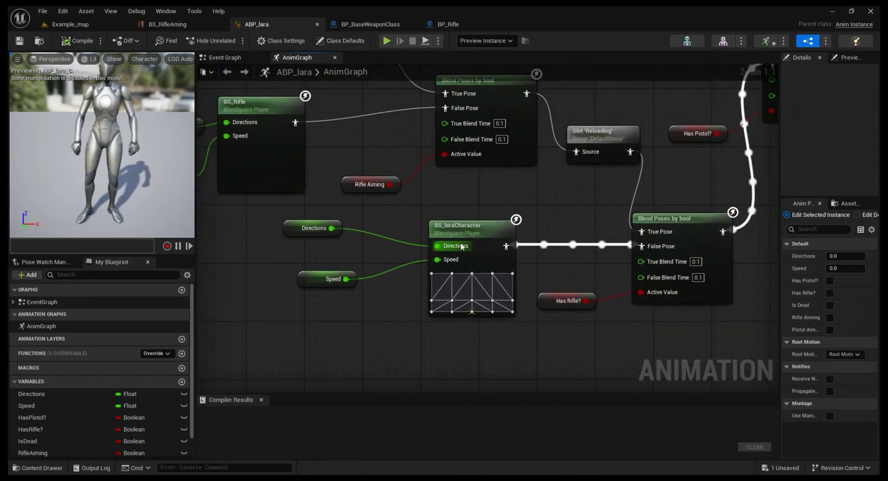
click(468, 227)
right_drag(394, 163, 448, 254)
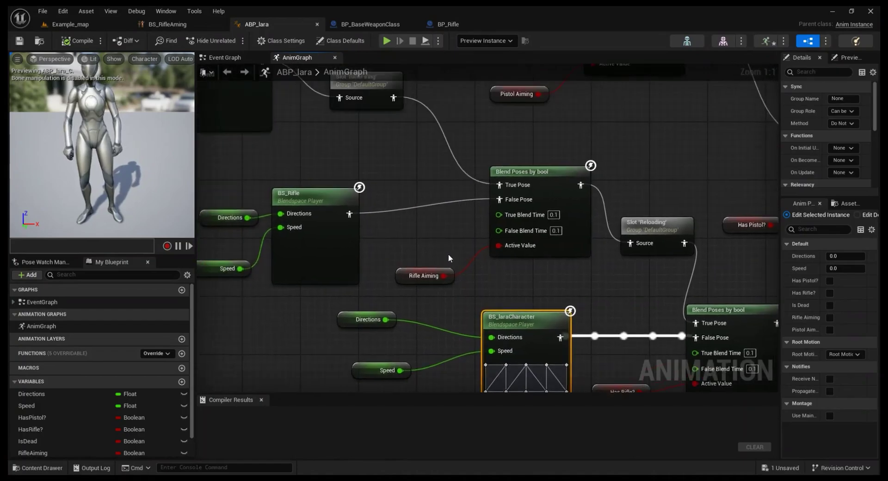
Step: Inspect the BS_Rifle, BS_RifleAiming and BS_Pistol blend space players and the aiming blends they feed
click(301, 192)
right_drag(299, 142, 385, 286)
click(318, 184)
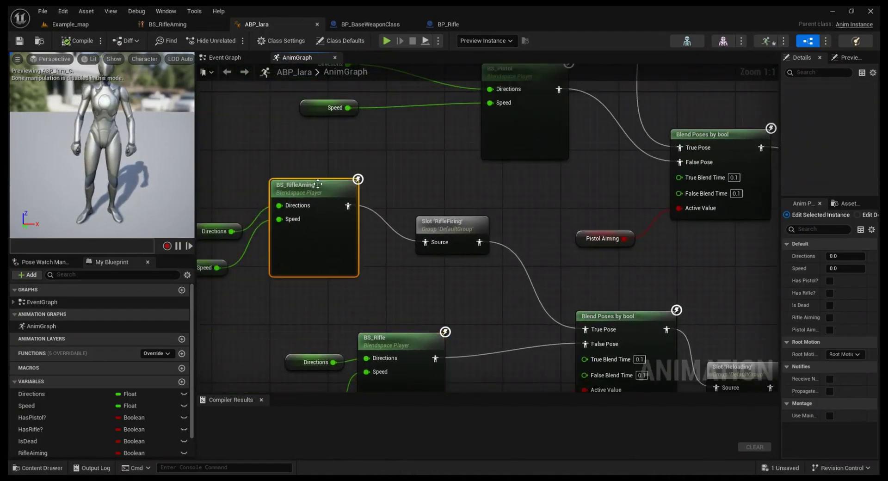
scroll(501, 211, down, 1)
right_drag(526, 204, 490, 264)
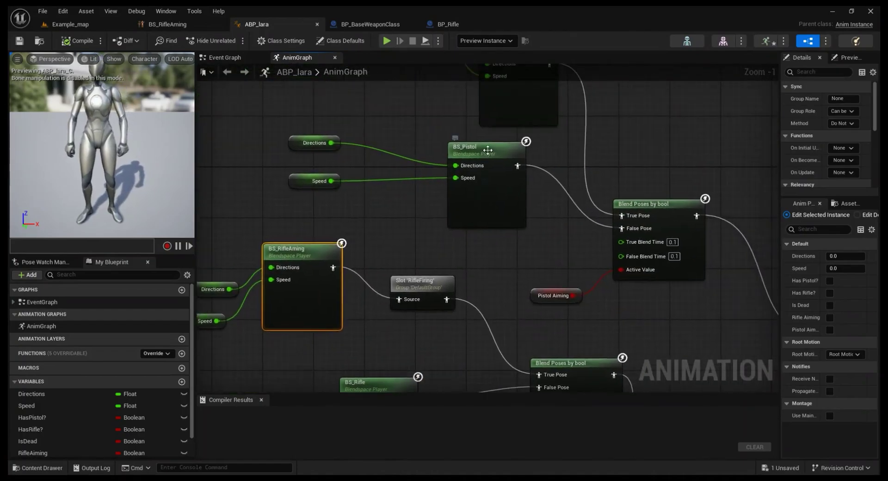
click(488, 150)
right_drag(515, 300, 559, 195)
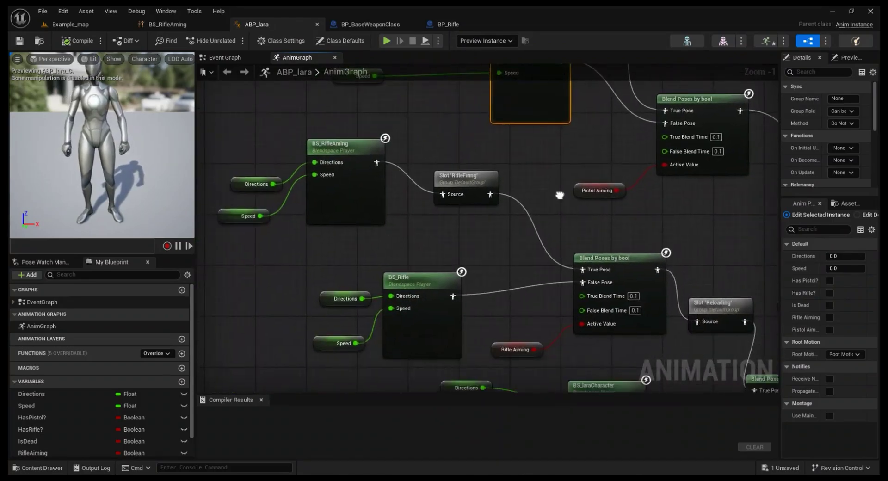
scroll(549, 322, down, 2)
right_drag(548, 322, 513, 240)
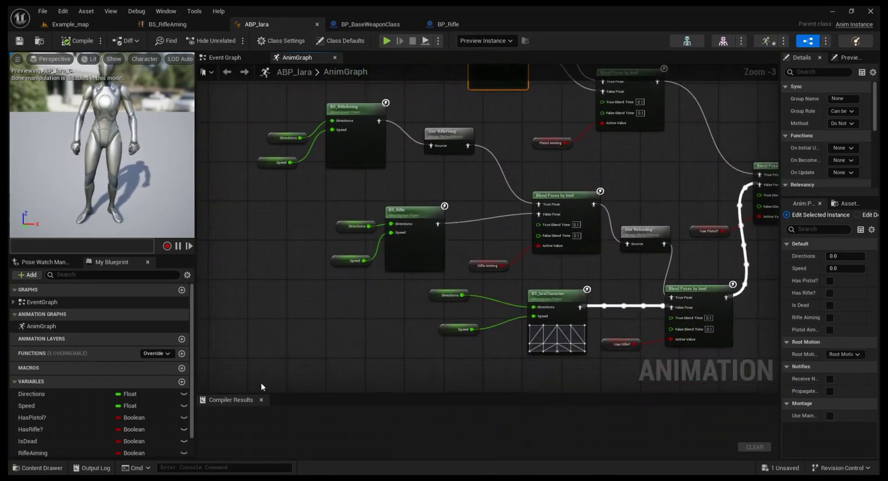
Step: Open the BS_laraCharacter blend space, select the Walking animation asset, and preview movement across the Directions and Speed graph
click(42, 467)
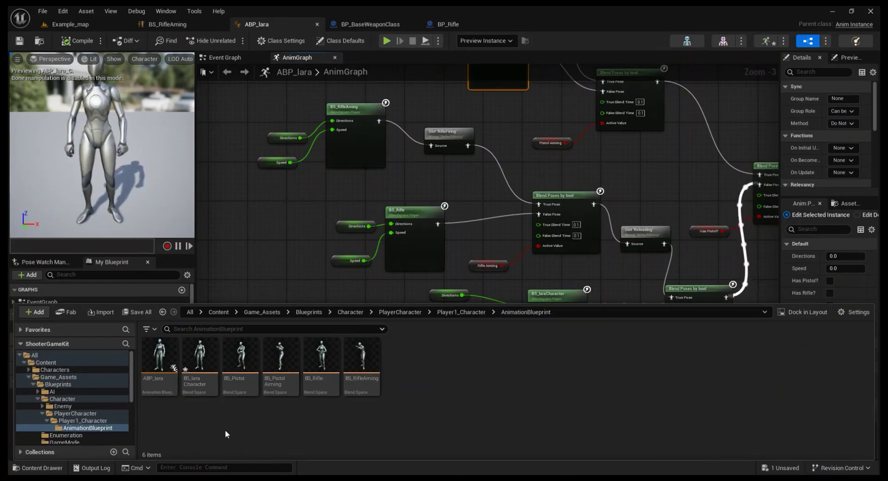
double_click(194, 358)
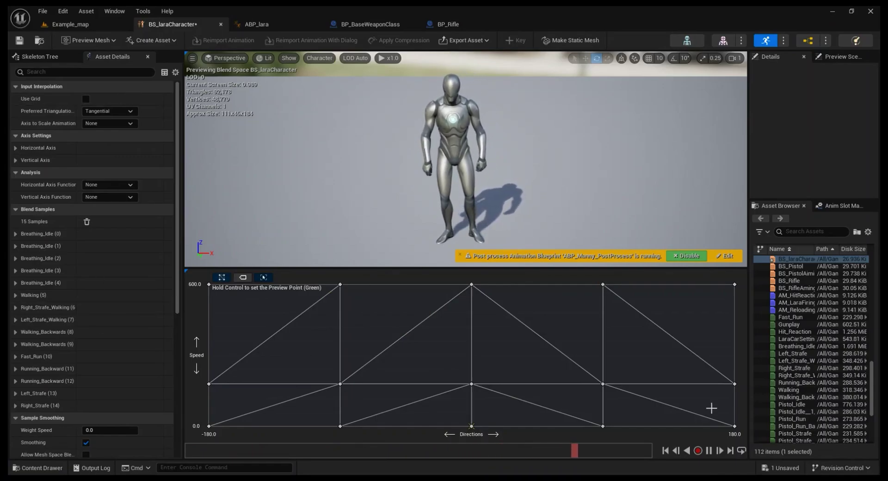
click(788, 390)
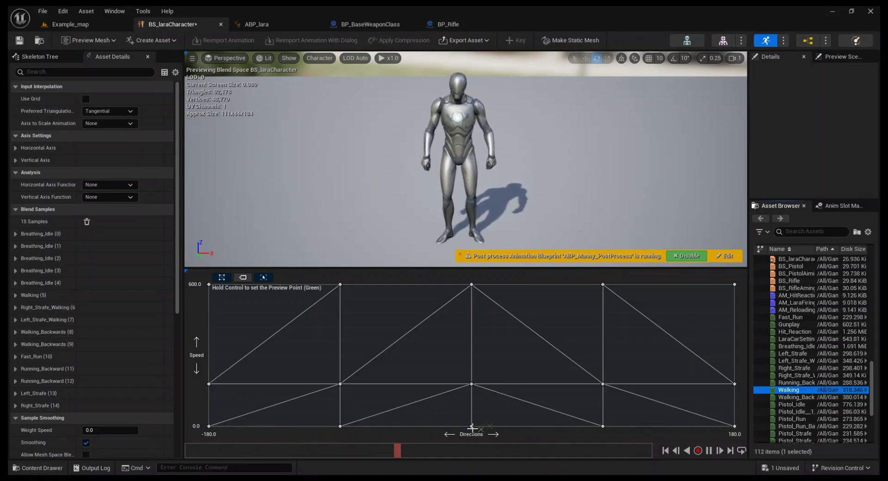
ctrl+click(339, 429)
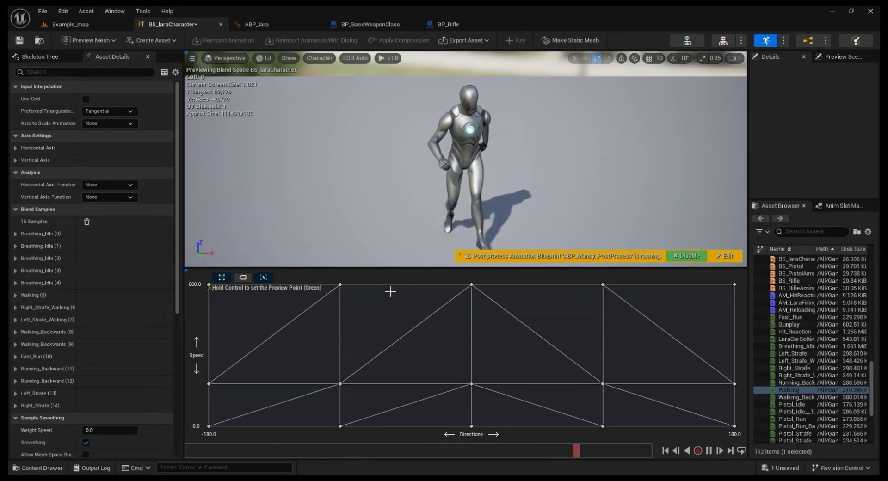
Step: Open the BS_Pistol blend space and preview the pistol walk by moving the preview point up from zero speed
click(44, 469)
click(241, 335)
double_click(241, 335)
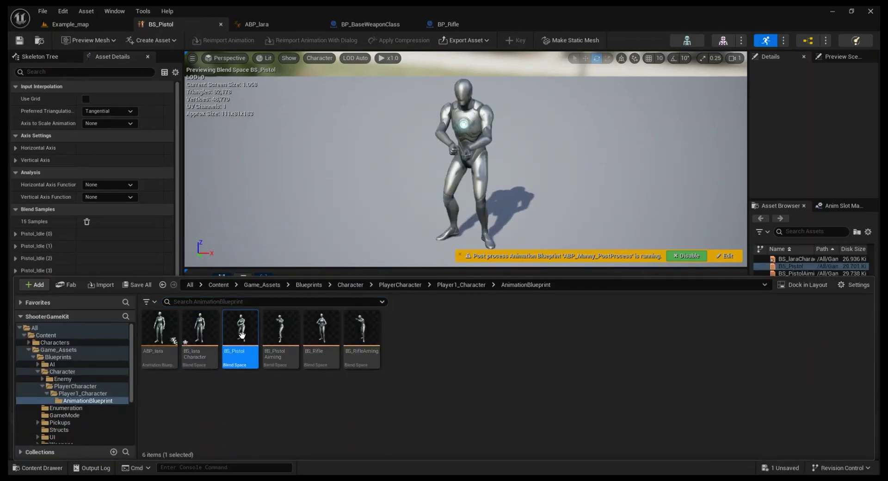
click(600, 182)
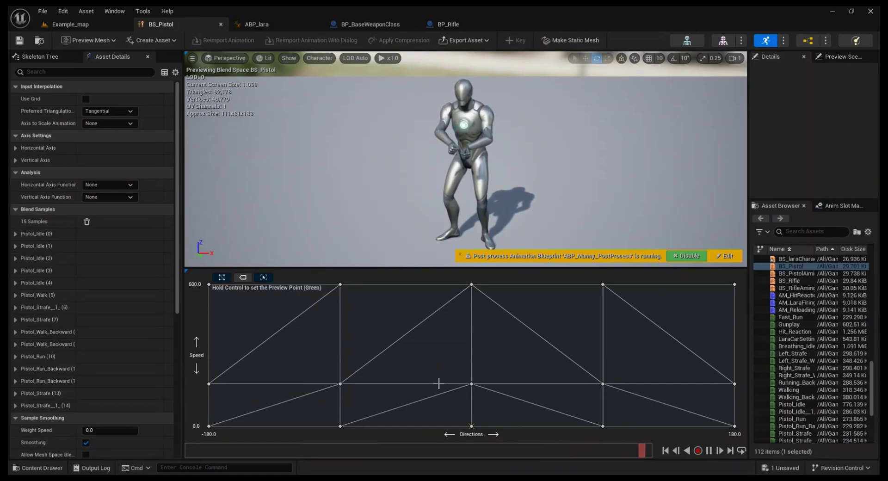
ctrl+drag(458, 427, 447, 391)
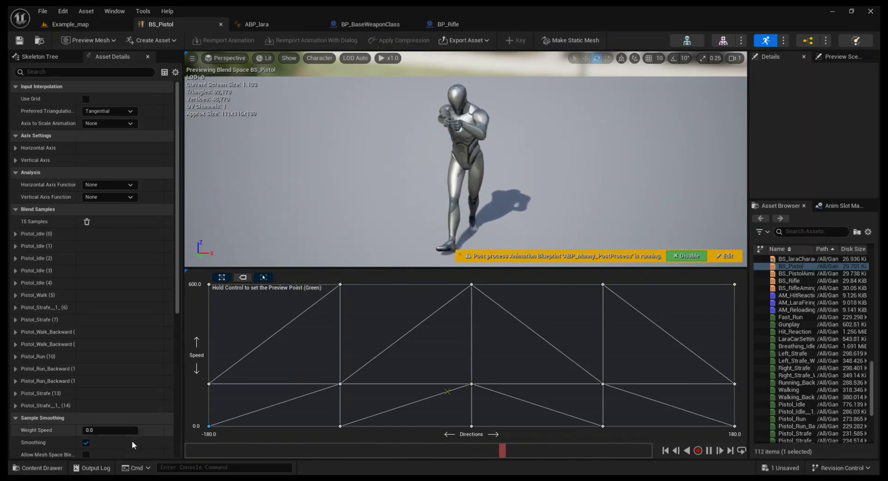
Step: Open the BS_PistolAiming blend space and preview its animations from idle up to Speed 600 at Directions 0
click(41, 468)
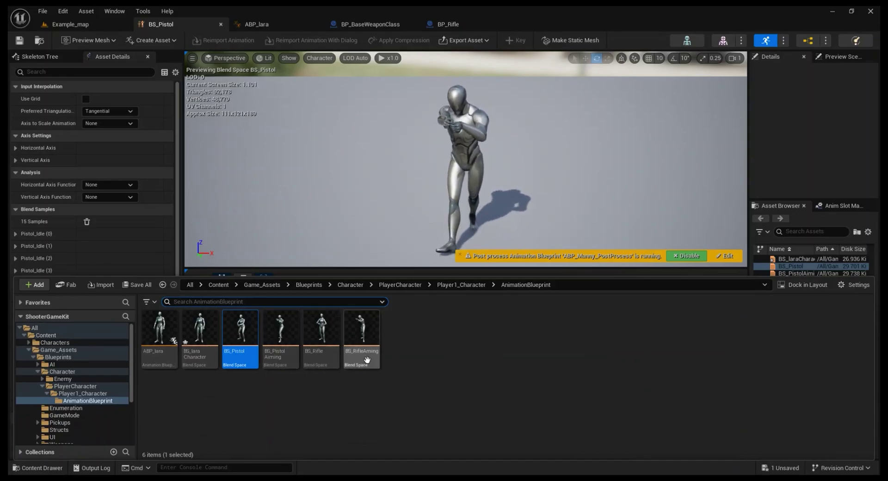
double_click(280, 330)
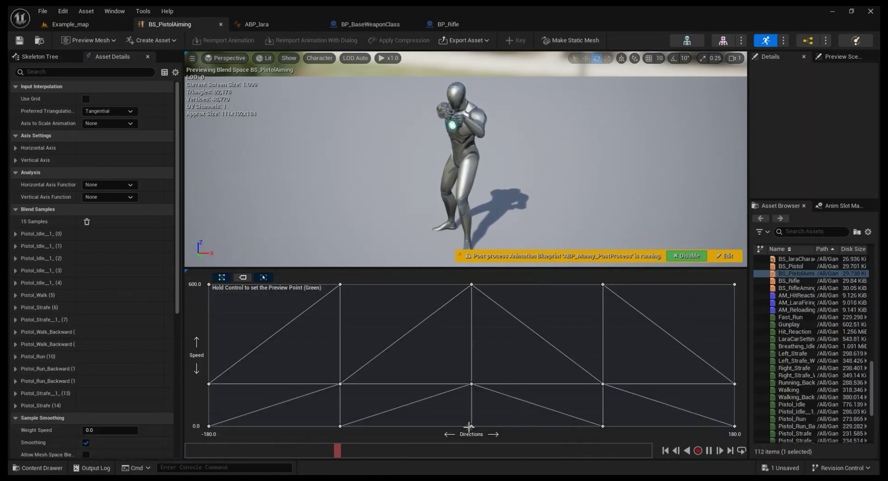
key(ctrl)
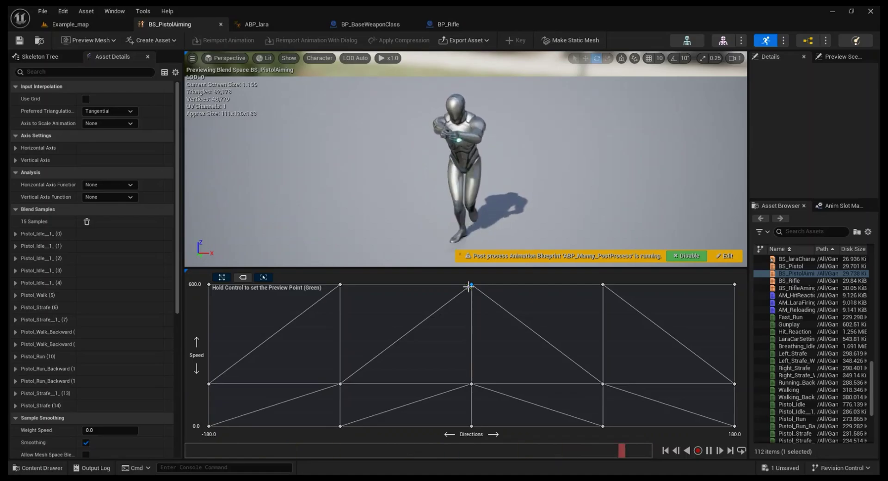
Step: Browse to the Player1Animations folder under Player1Tools and open the AM_HitReaction montage to view its preview and timeline
click(37, 467)
click(451, 382)
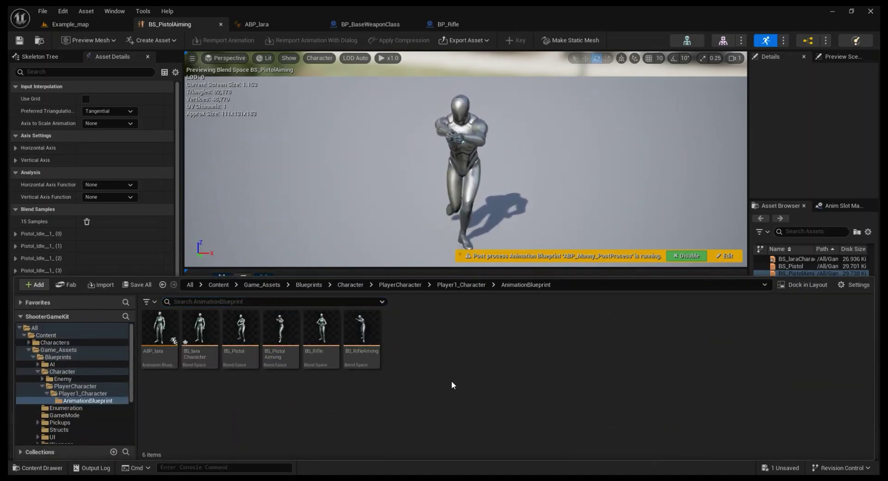
click(276, 284)
double_click(209, 337)
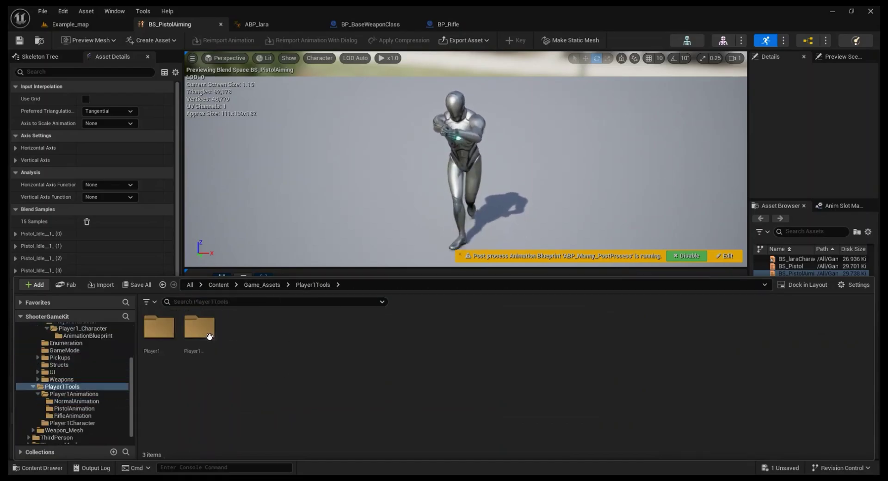
double_click(159, 330)
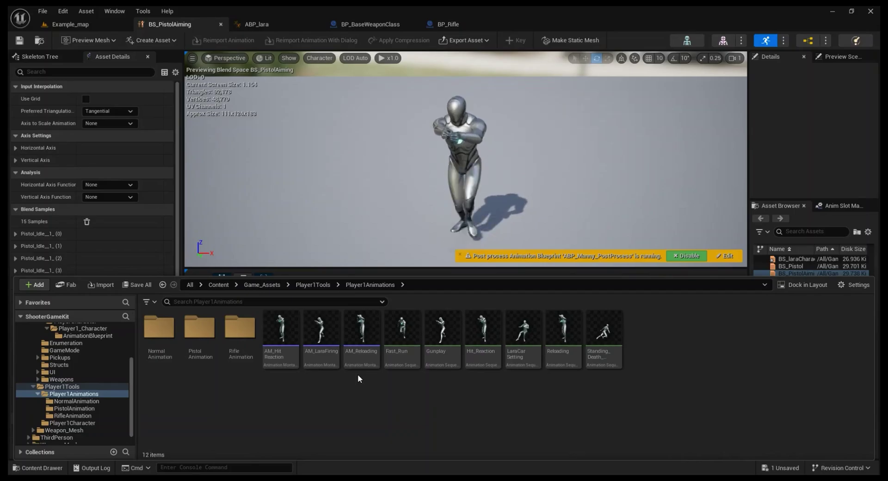
double_click(282, 335)
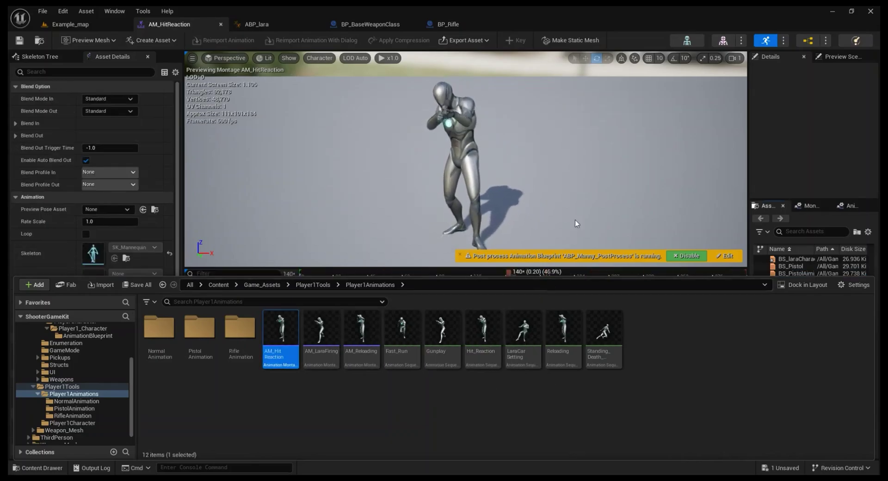
click(575, 220)
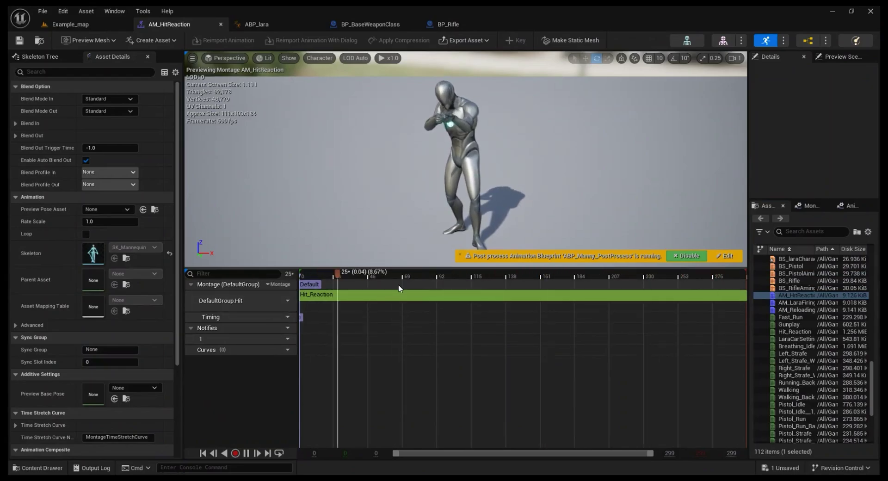
Step: Return to the Example_map level and open the BP_Rifle blueprint from Game_Assets > Blueprints > Weapons > Rifle
click(71, 23)
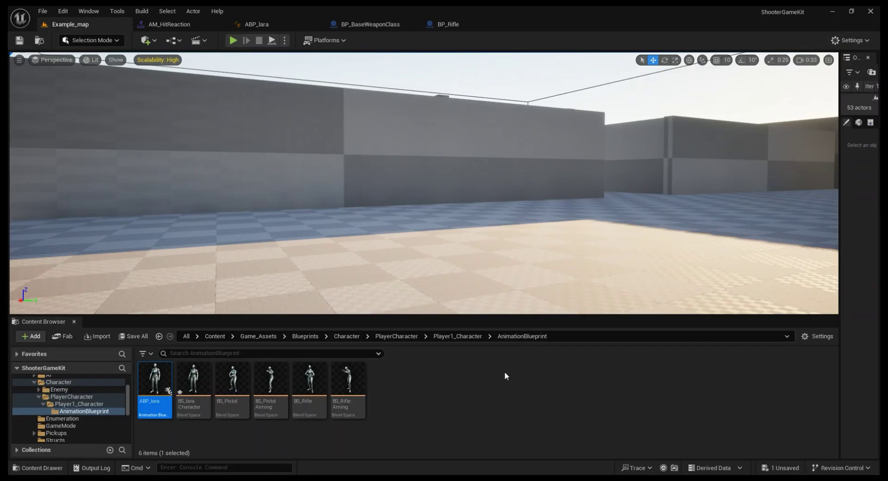
click(258, 335)
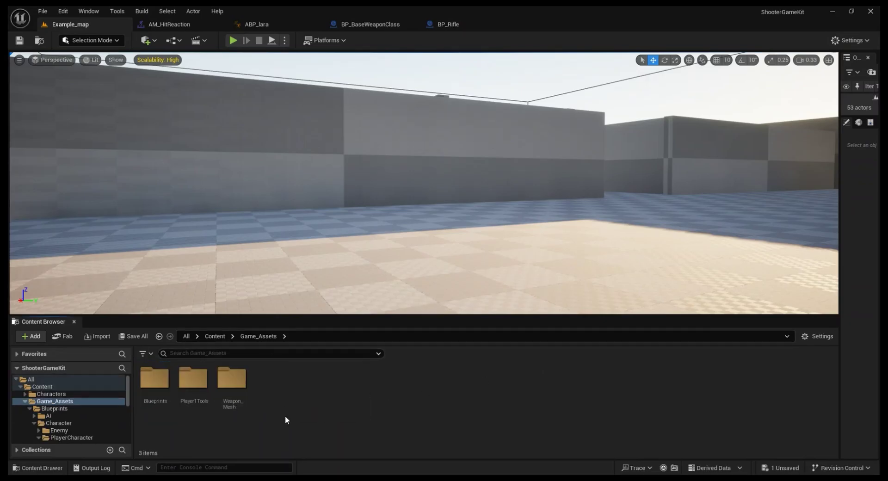
double_click(155, 384)
click(421, 392)
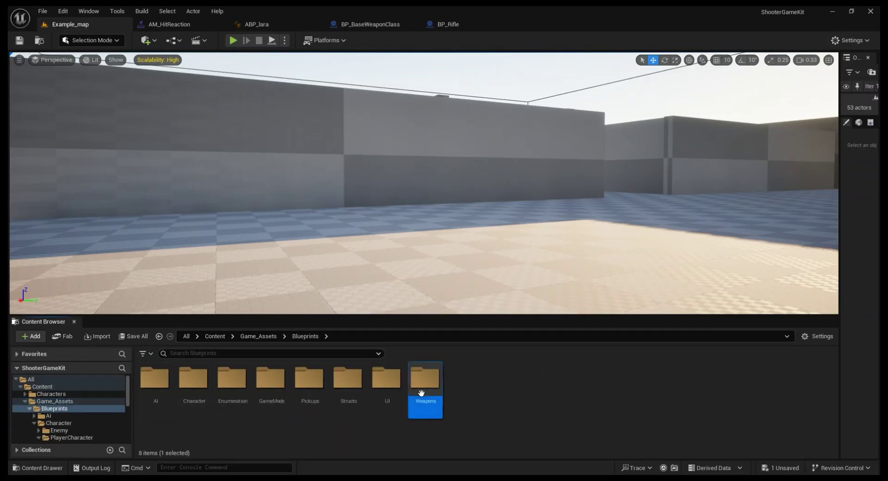
double_click(421, 392)
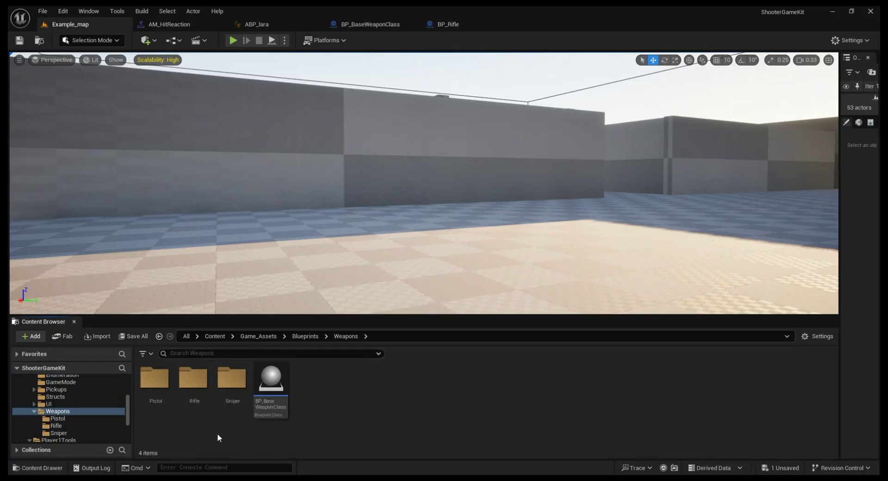
double_click(186, 383)
double_click(143, 375)
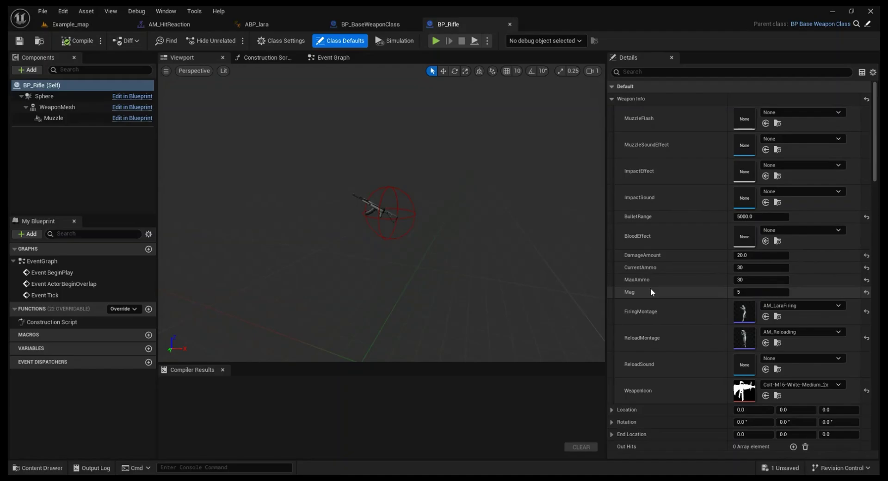
Step: Review BP_Rifle's Weapon Info defaults, including effects, damage, ammo, montages and weapon icon, and return to the Example_map level
scroll(650, 288, down, 3)
scroll(678, 288, up, 1)
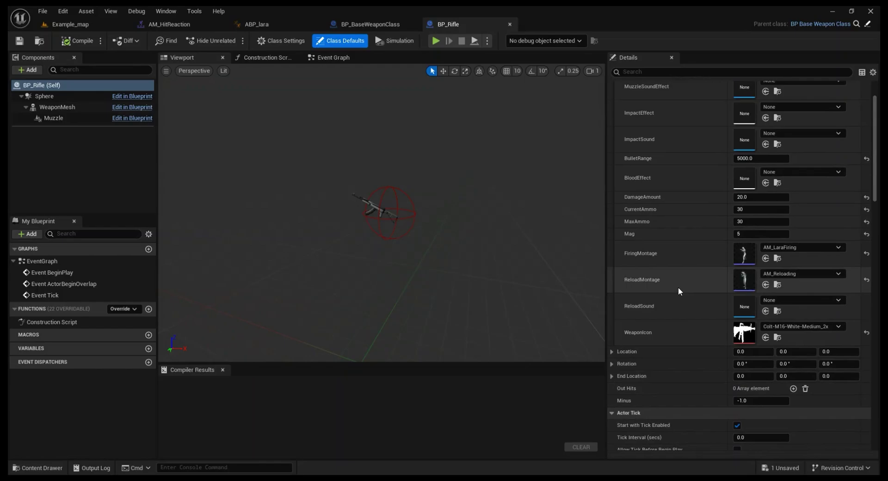
scroll(678, 288, up, 3)
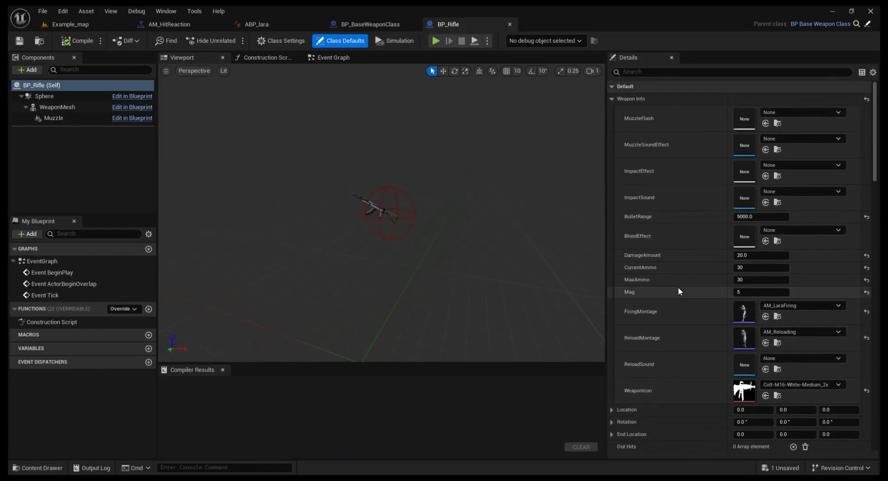
scroll(678, 291, down, 2)
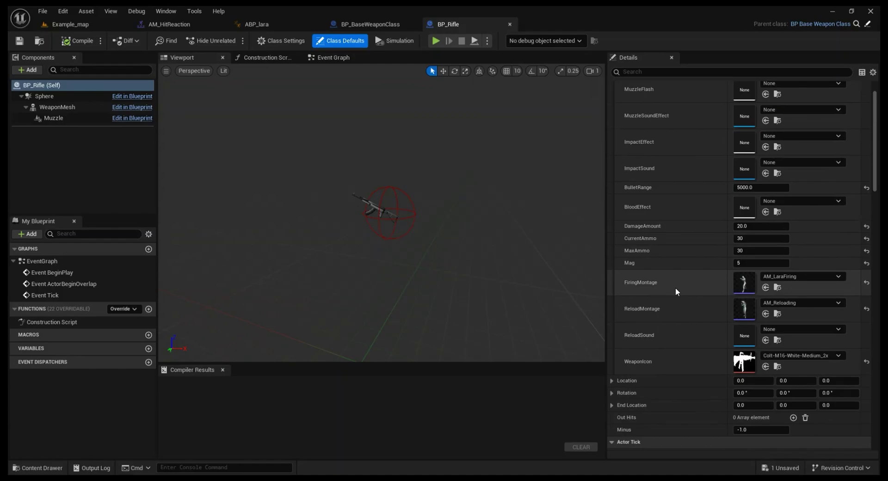
scroll(675, 292, up, 2)
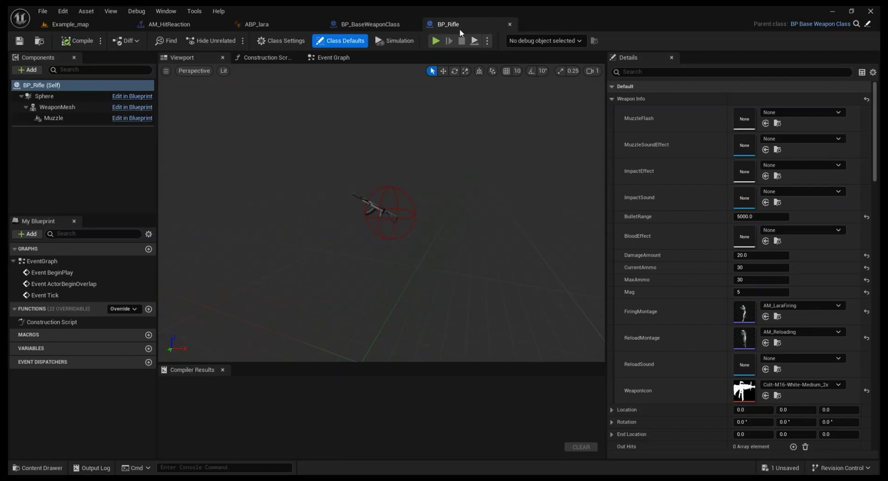
click(612, 98)
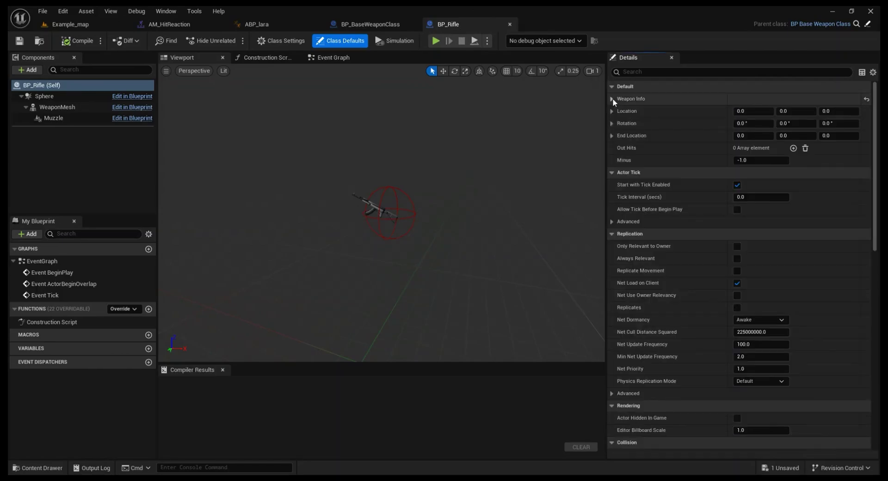
click(612, 98)
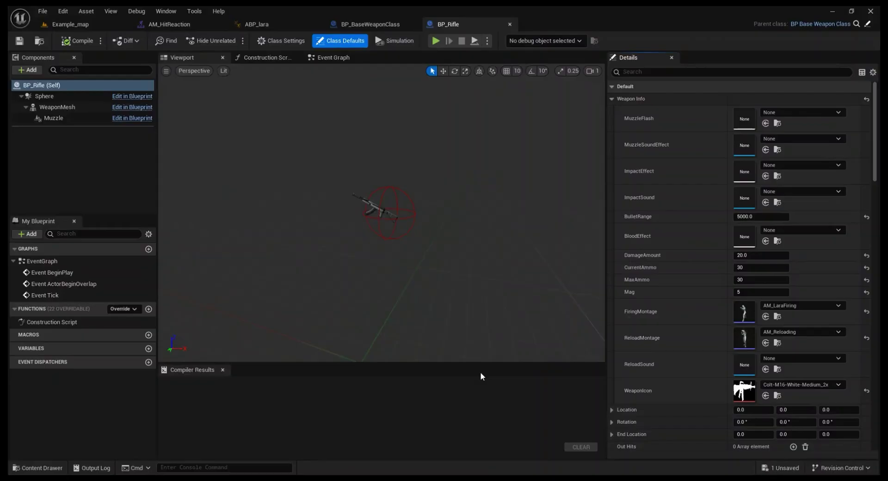
click(70, 24)
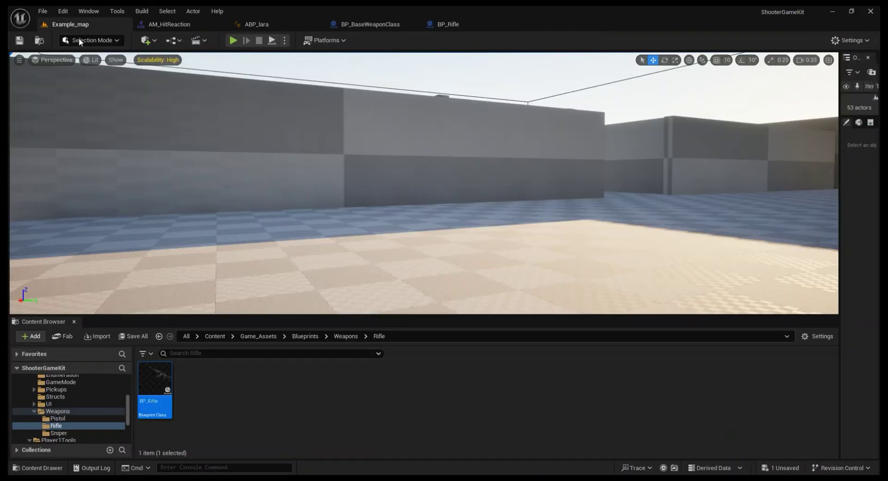